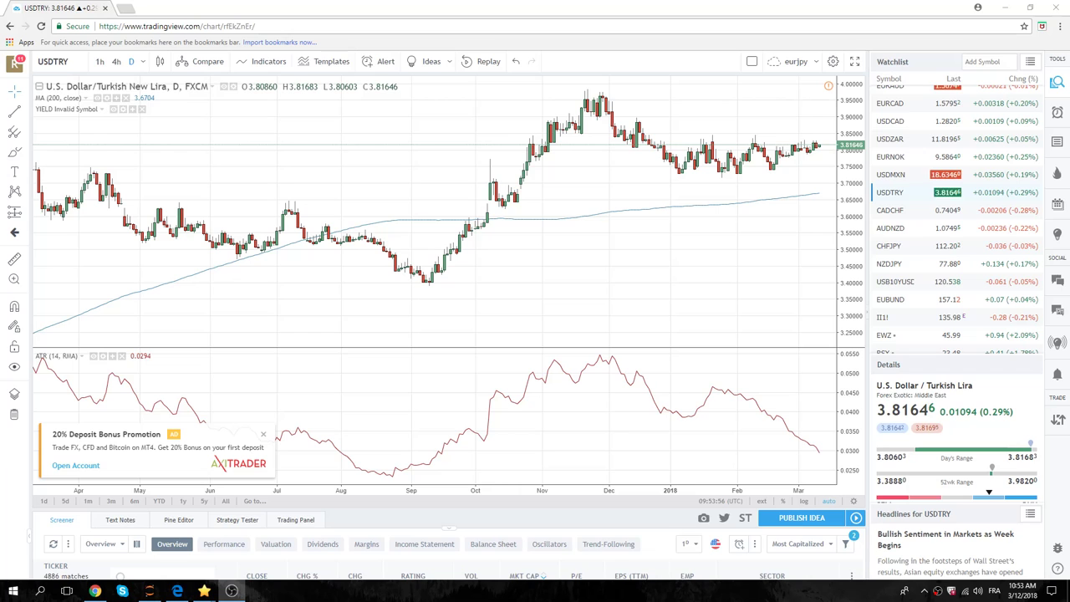
Switch the chart to the ES1! S&P 500 E-mini futures daily chart
mouse_move(1021, 319)
scroll(940, 279, "up", 3)
scroll(940, 278, "up", 2)
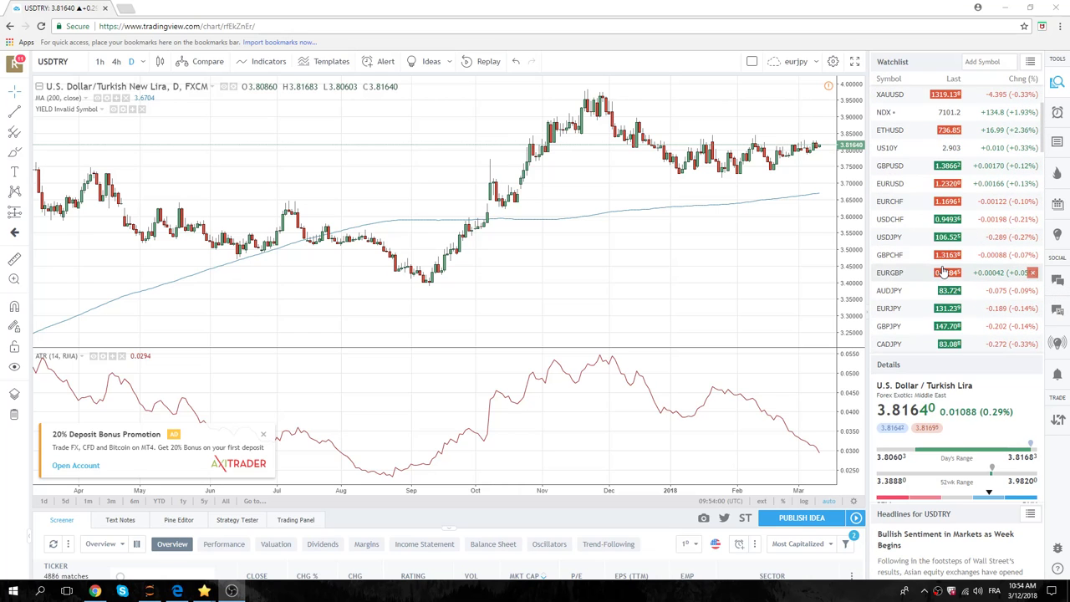
scroll(944, 271, "up", 3)
left_click(897, 132)
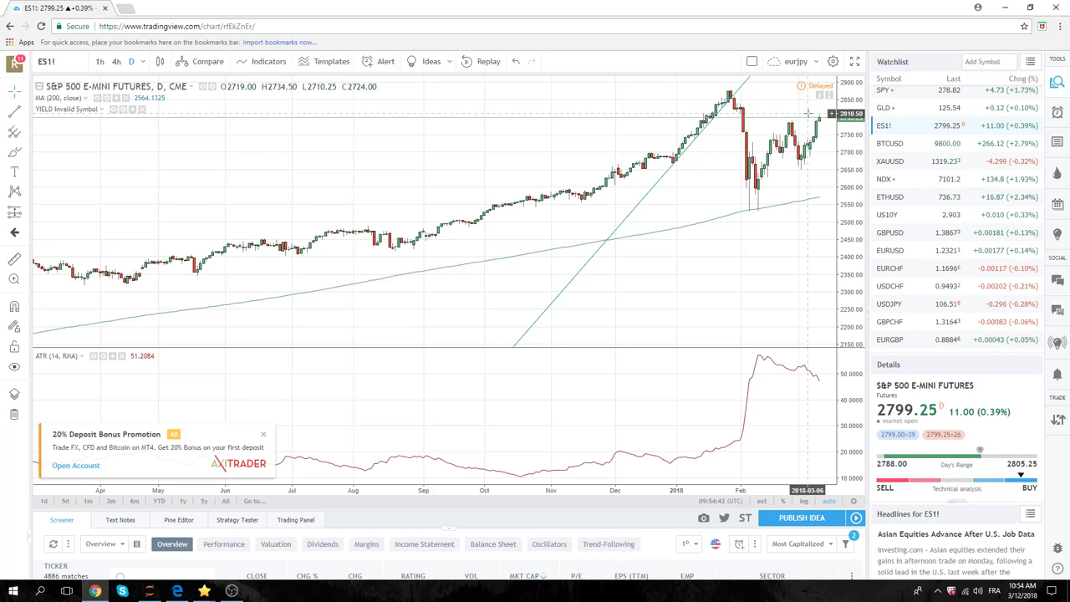
Close the deposit bonus ad, hide the upgrade offer for now, and zoom into the chart
left_click(263, 434)
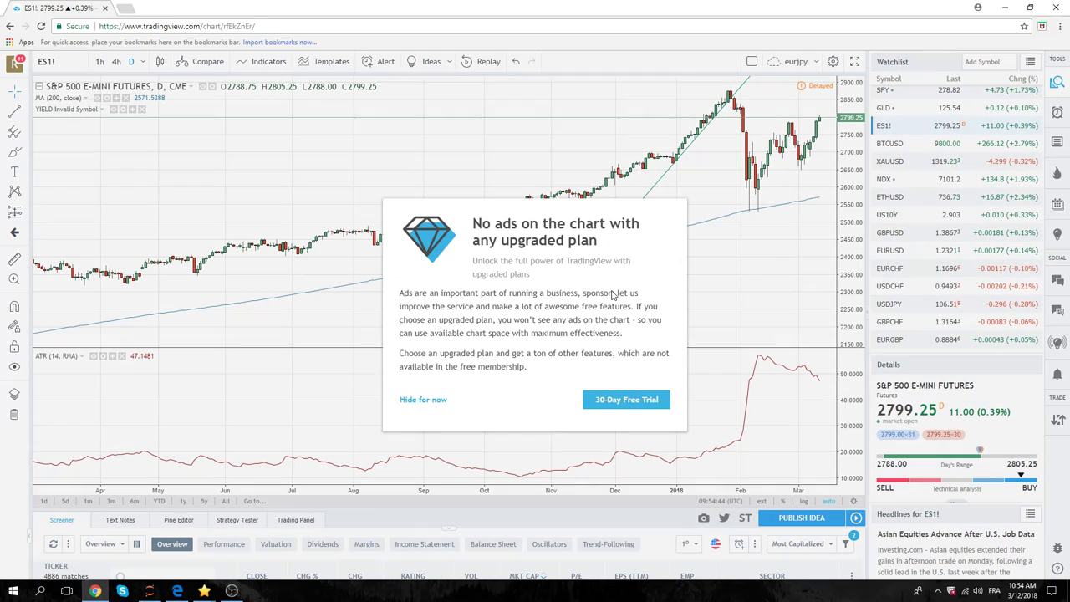
left_click(433, 404)
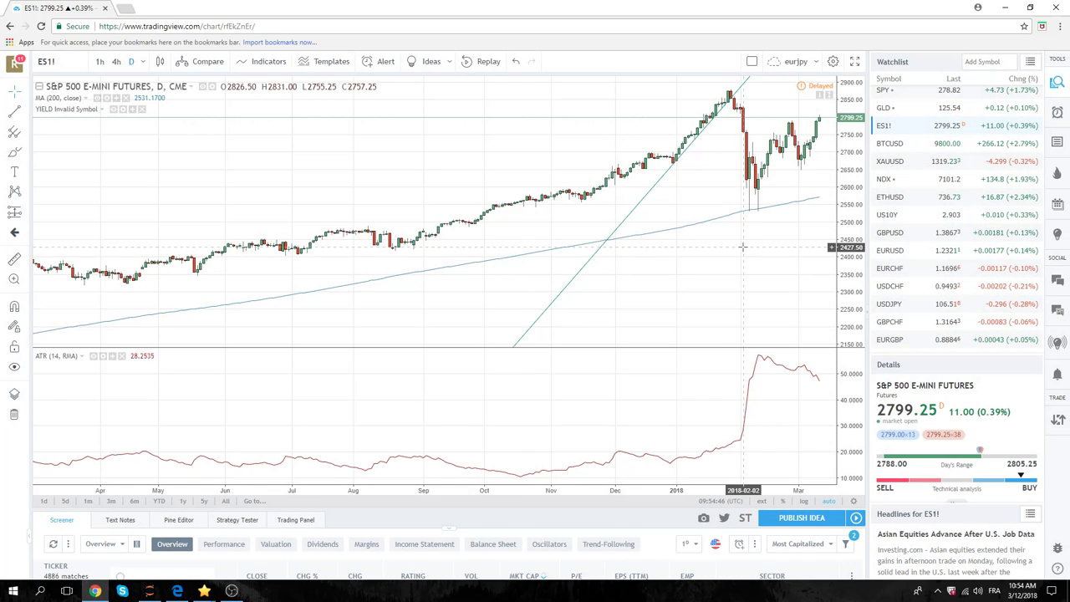
scroll(740, 251, "up", 2)
scroll(739, 253, "up", 2)
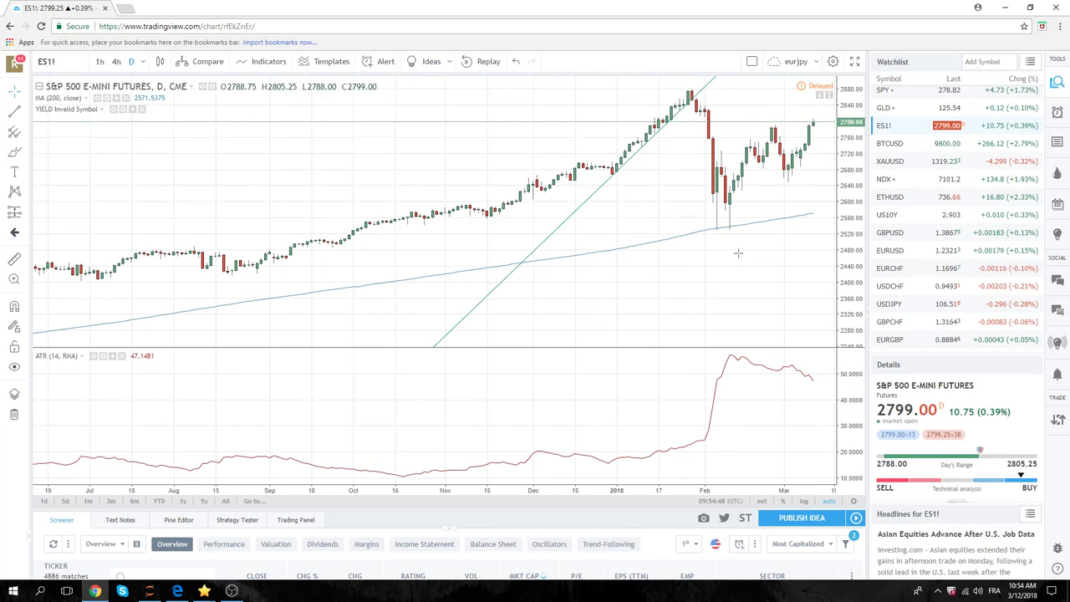
scroll(738, 254, "up", 2)
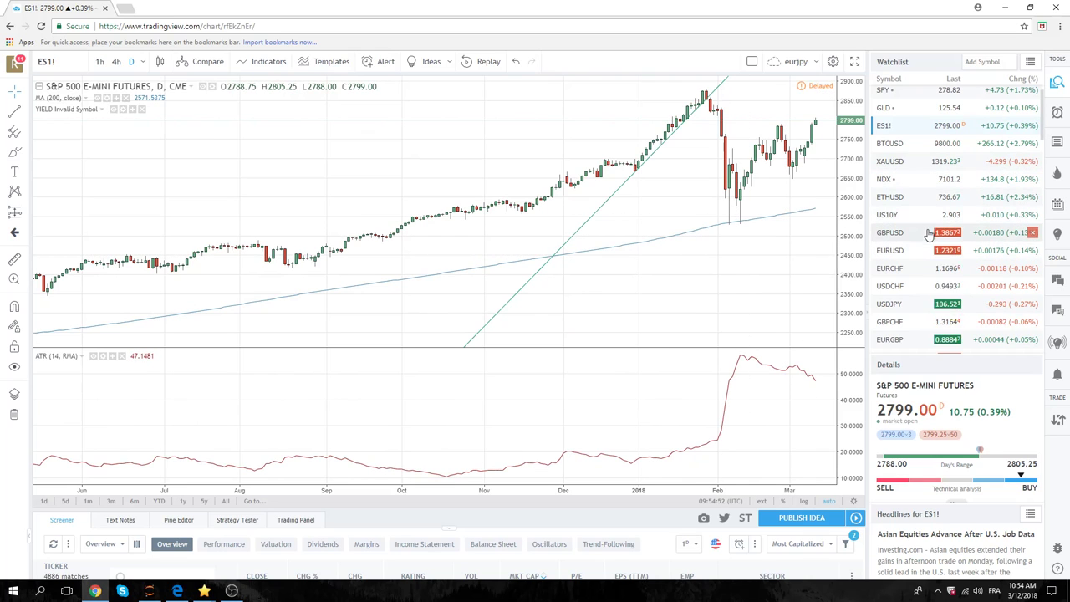
Step through the GBPUSD and EURUSD charts from the watchlist, ending on USDCHF
left_click(892, 234)
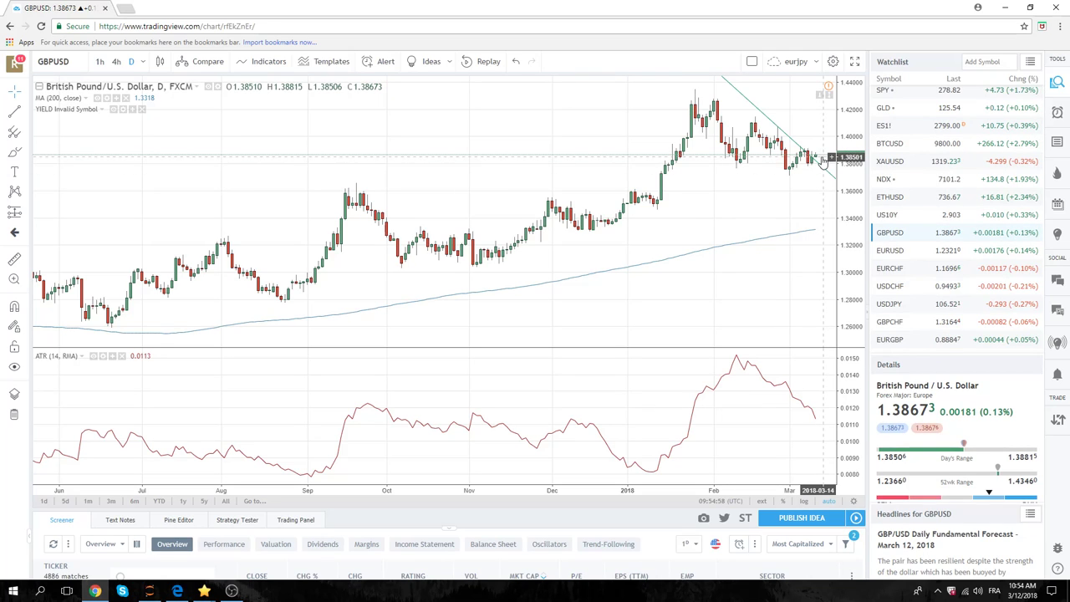
left_click(898, 250)
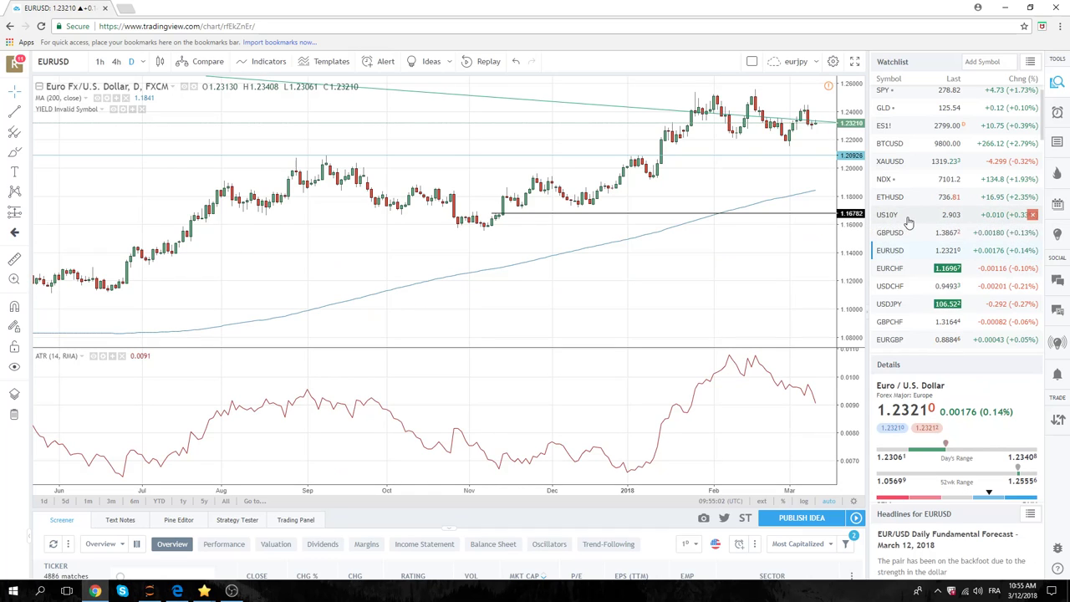
left_click(888, 291)
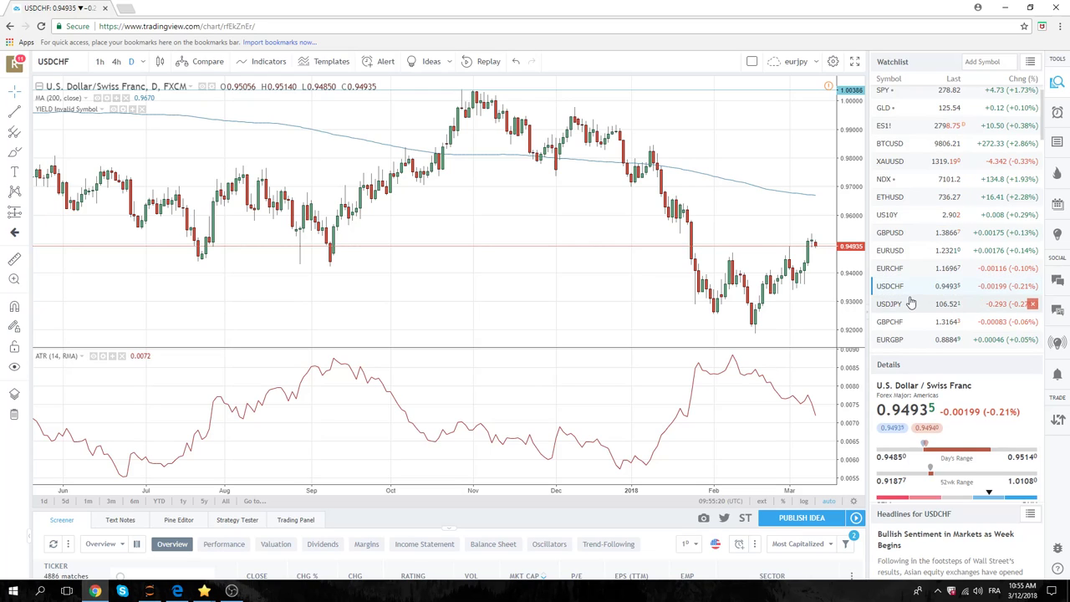
Reopen GBPUSD, zoom into its recent months, then scroll down the watchlist
left_click(894, 233)
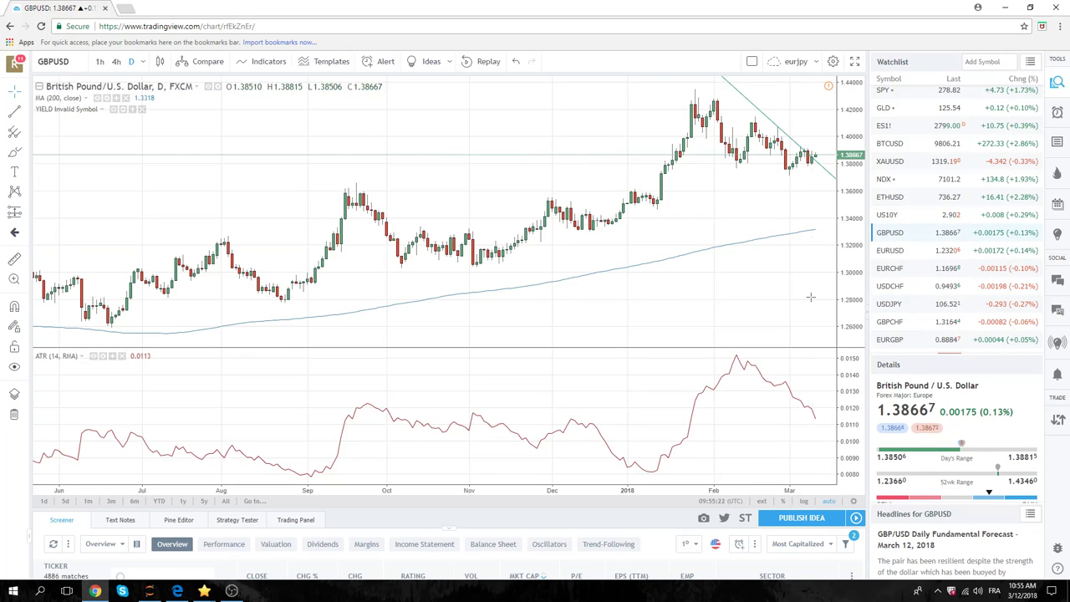
scroll(764, 251, "up", 3)
scroll(764, 256, "up", 2)
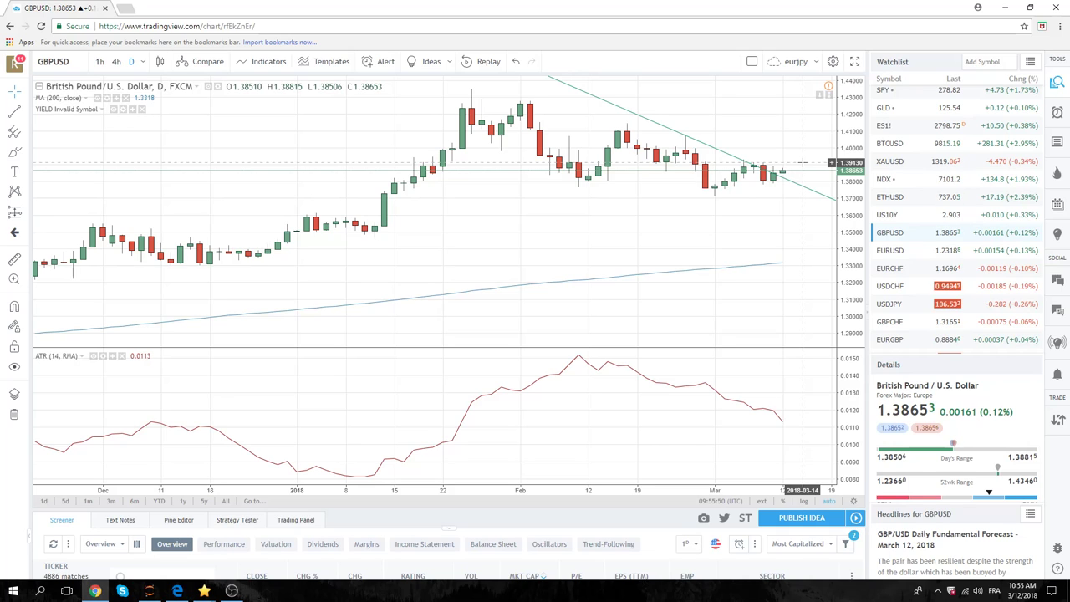
scroll(943, 209, "down", 1)
scroll(942, 211, "down", 3)
scroll(941, 219, "down", 3)
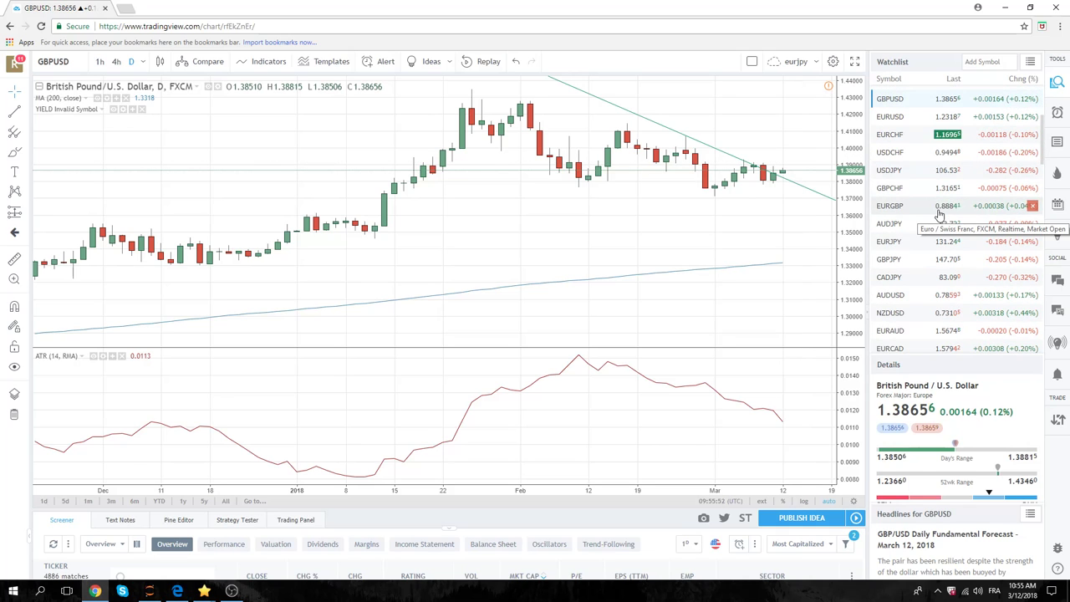
Open EURAUD and zoom out to about a year of history with the 200 MA
left_click(912, 330)
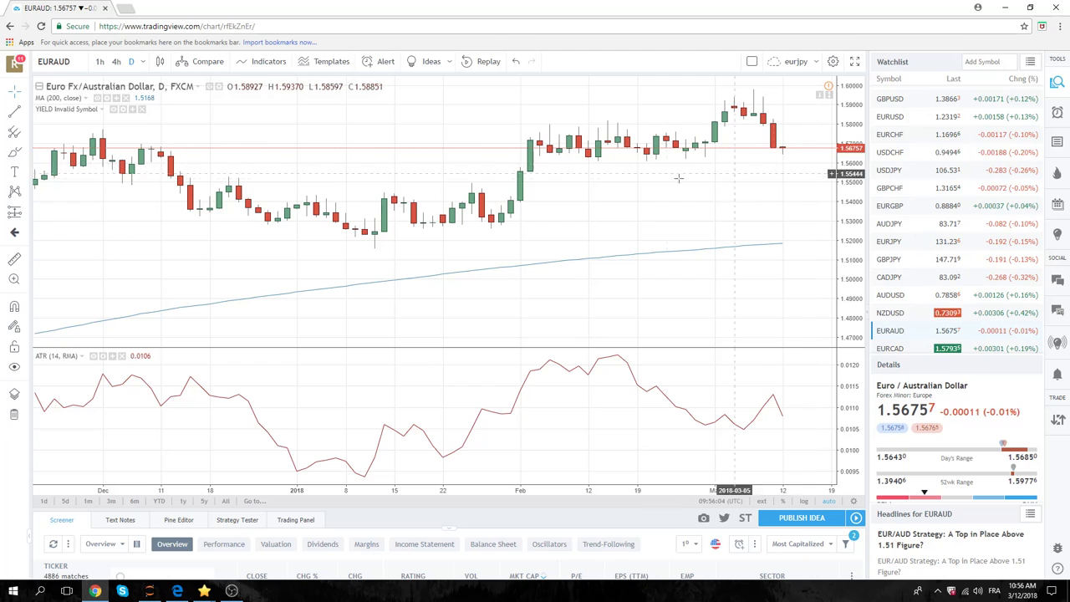
scroll(681, 172, "down", 3)
scroll(657, 174, "down", 3)
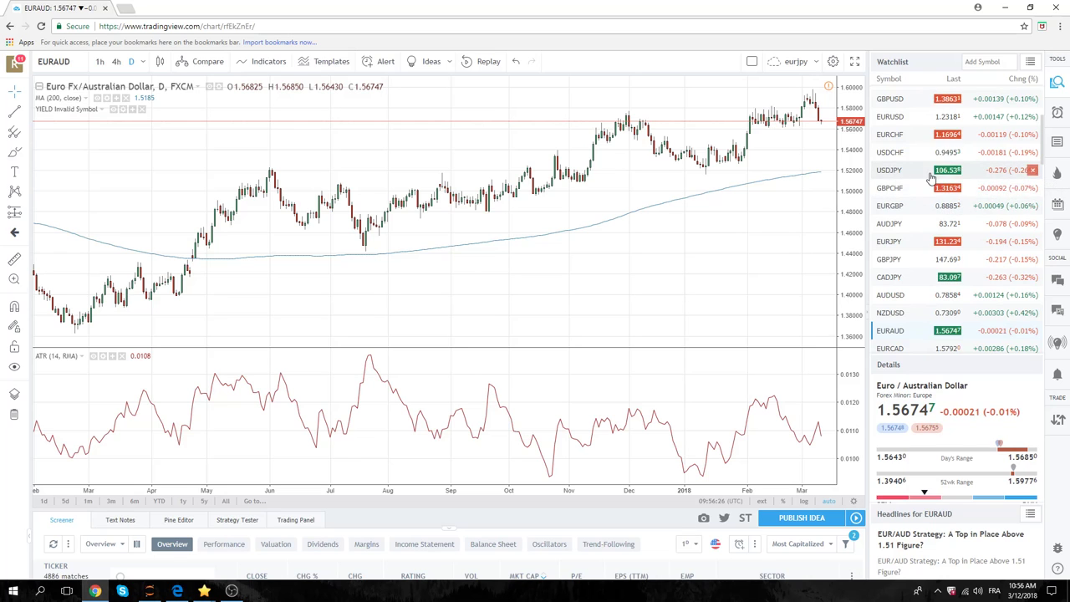
scroll(908, 171, "down", 3)
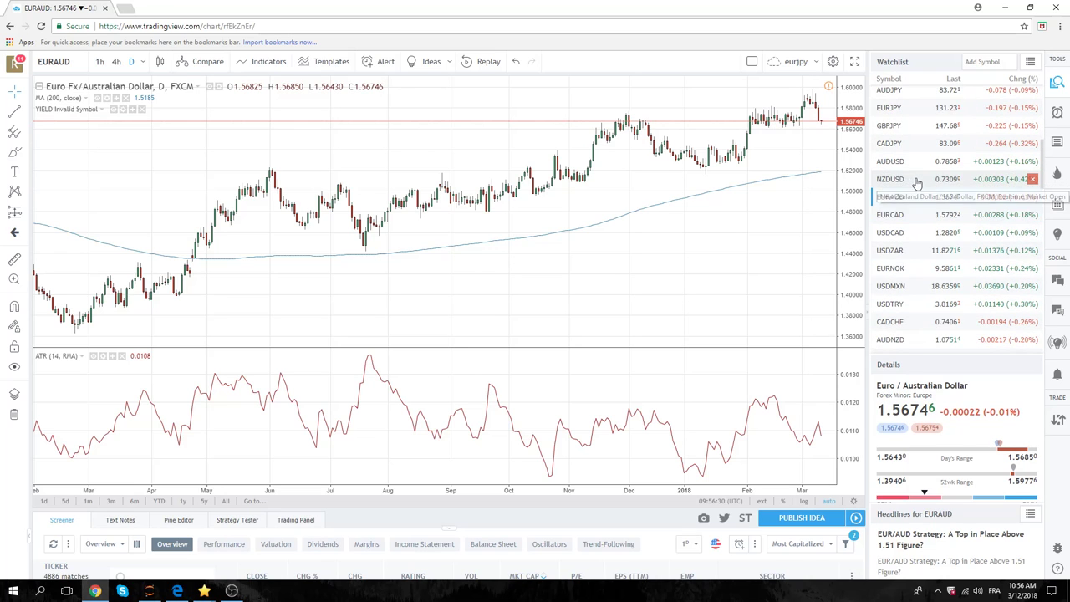
scroll(911, 181, "down", 1)
scroll(917, 184, "down", 1)
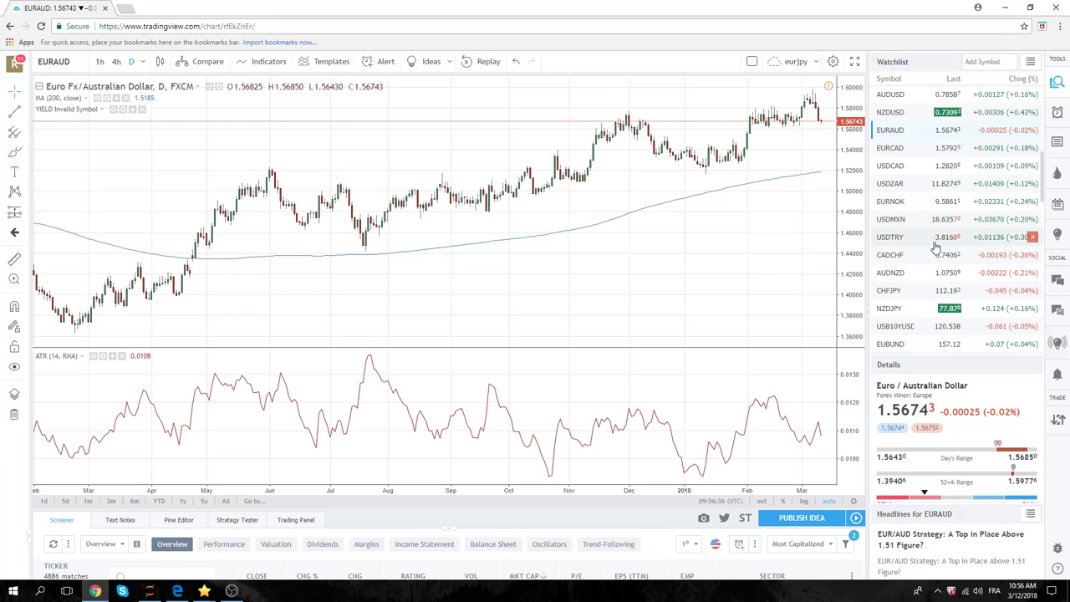
scroll(936, 244, "up", 2)
scroll(937, 244, "up", 2)
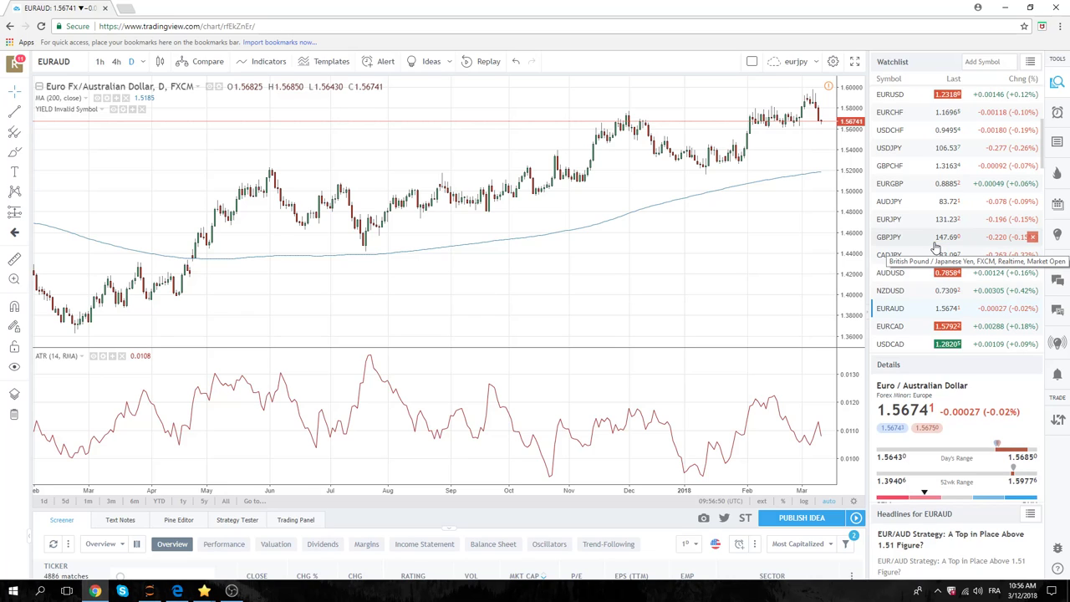
scroll(936, 246, "up", 1)
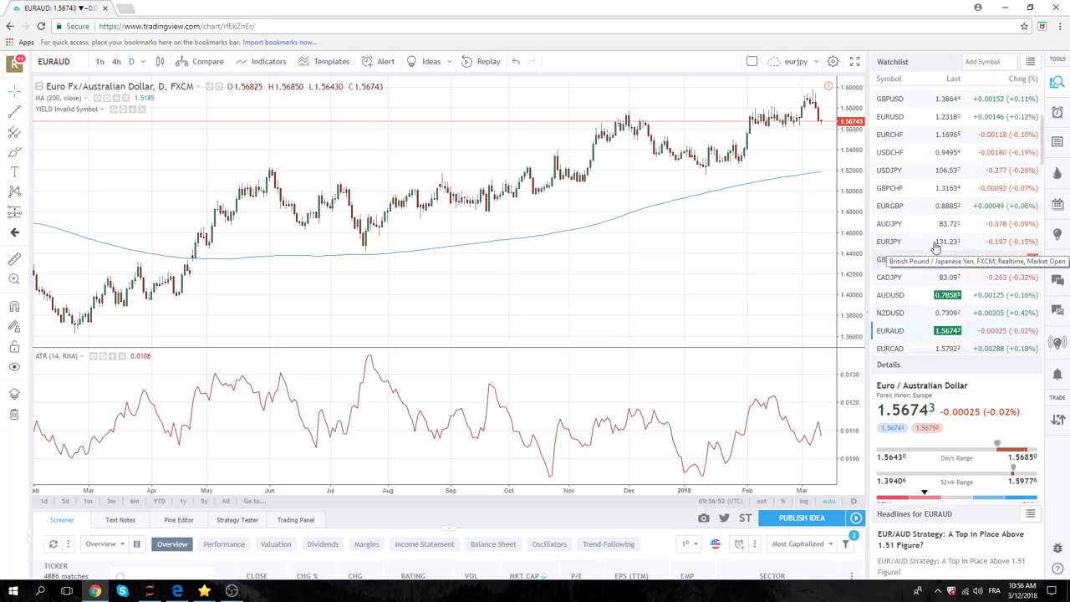
scroll(936, 246, "up", 1)
scroll(937, 246, "up", 1)
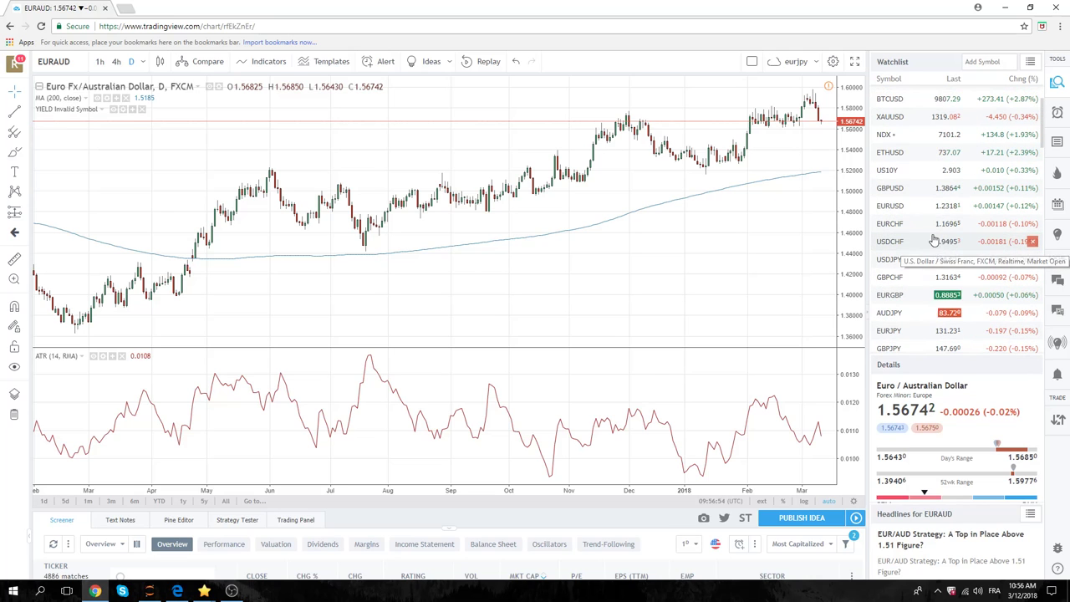
Check BTCUSD, then settle on the ETHUSD daily chart and adjust its zoom
left_click(887, 100)
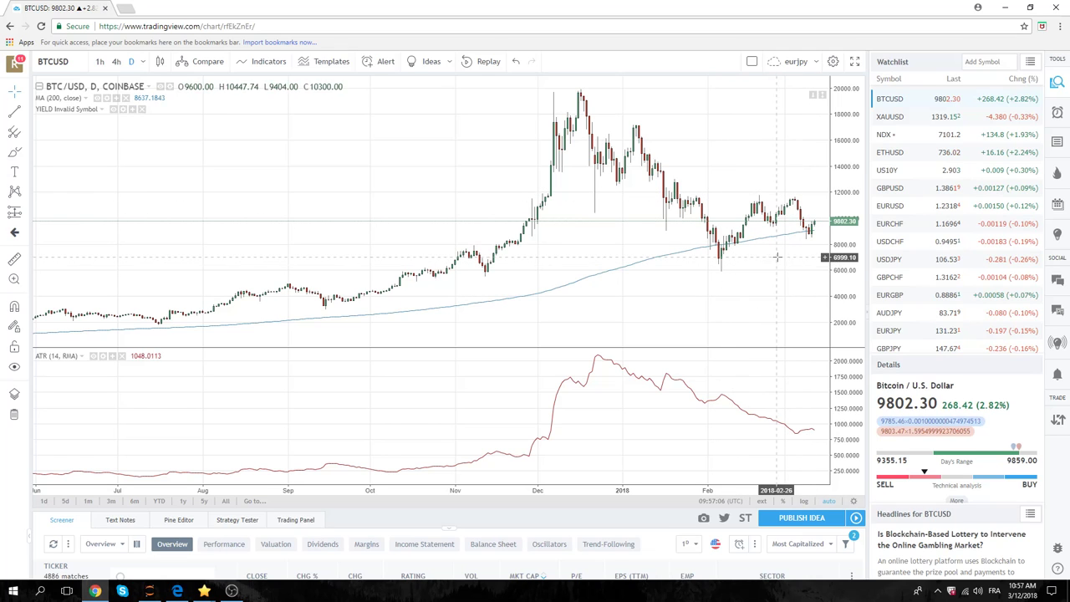
left_click(895, 156)
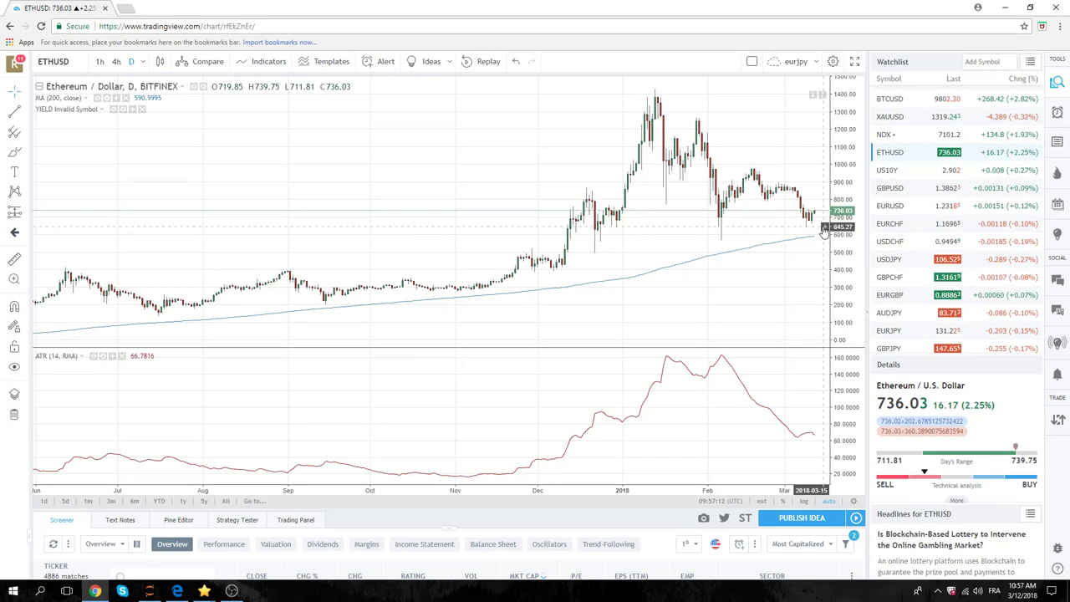
scroll(784, 220, "down", 2)
scroll(785, 220, "up", 2)
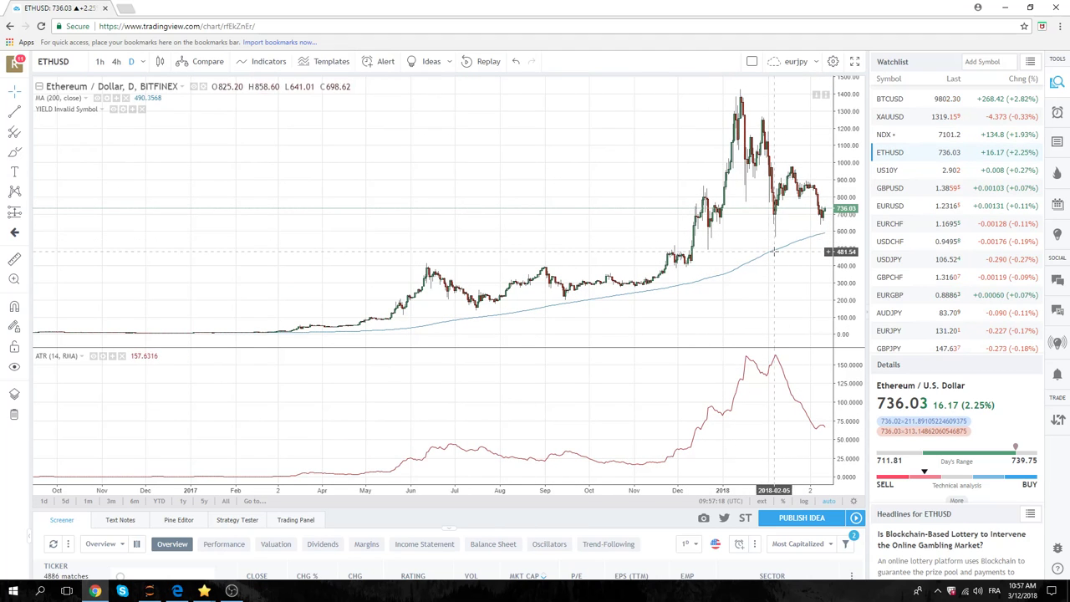
scroll(683, 287, "up", 2)
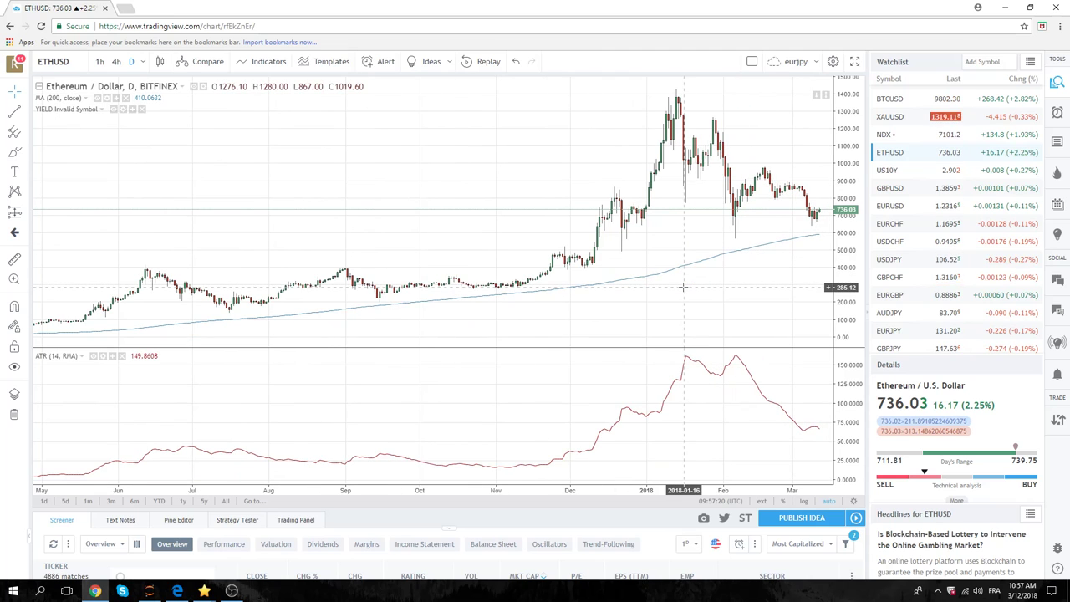